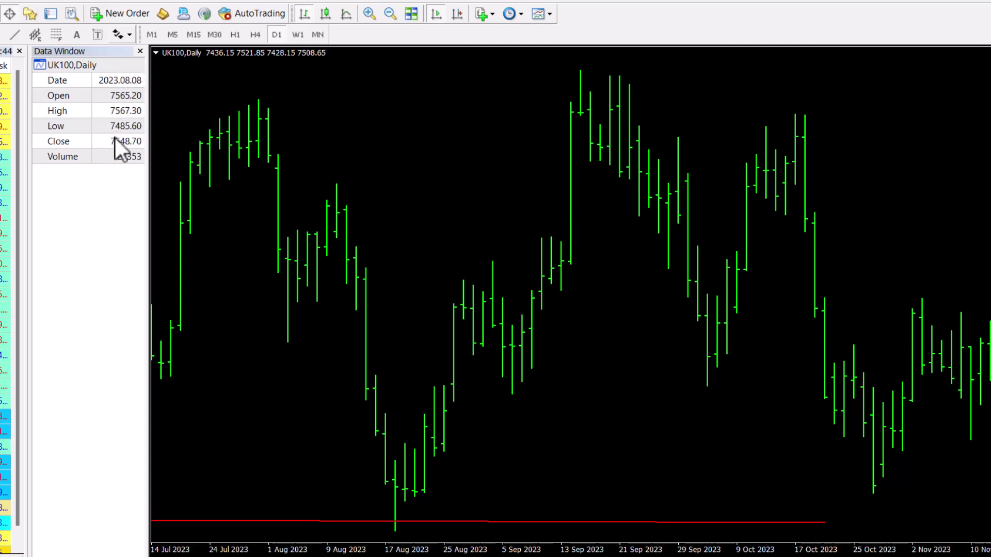
Examine the 2023 lows and latest bars of the FTSE (UK100) on an enlarged weekly chart
click(298, 34)
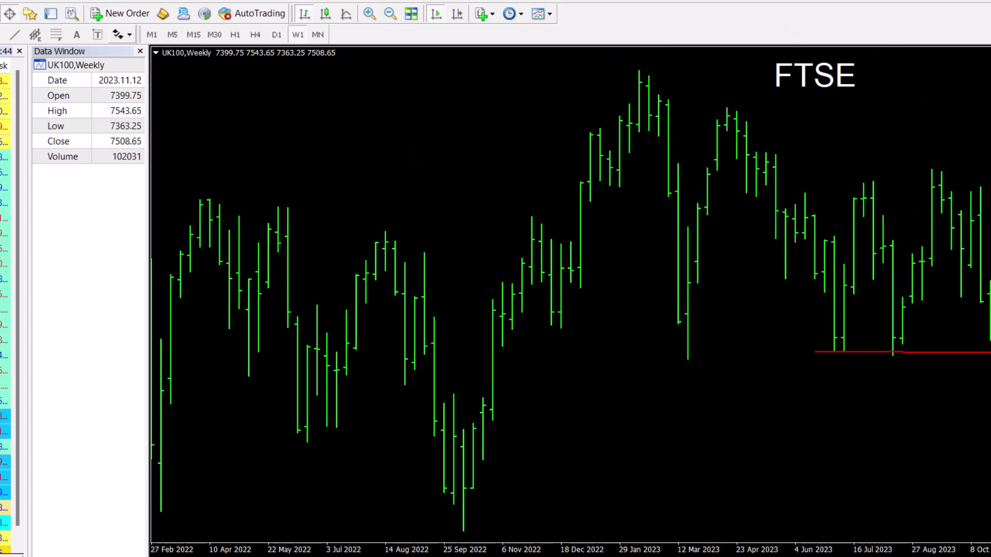
click(370, 15)
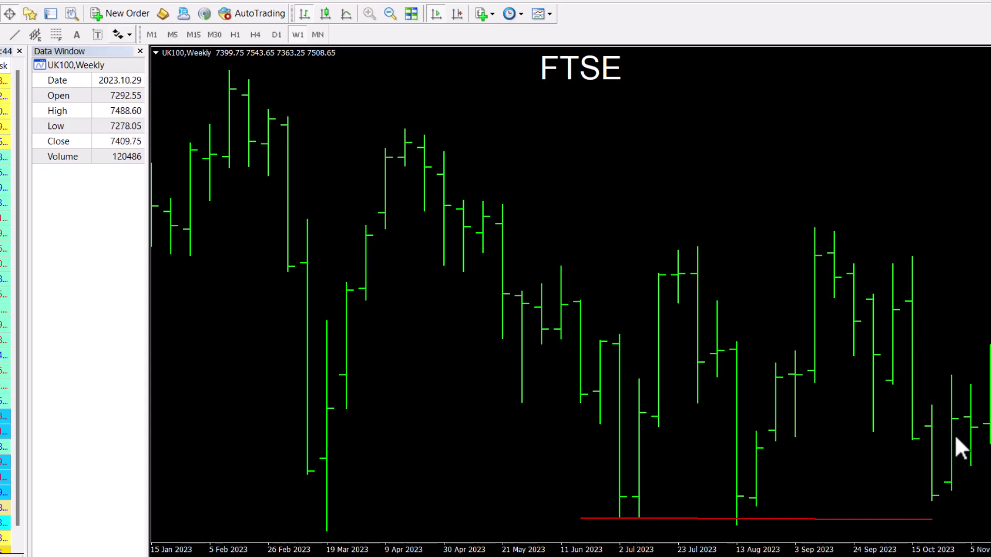
click(952, 390)
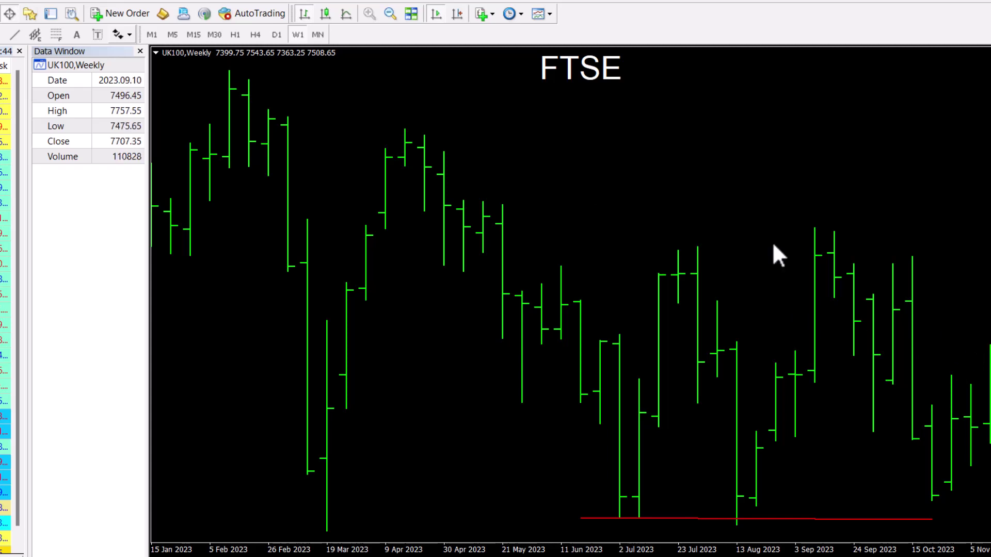
Compare the FTSE's recent price action on the four-hour and daily charts
click(263, 33)
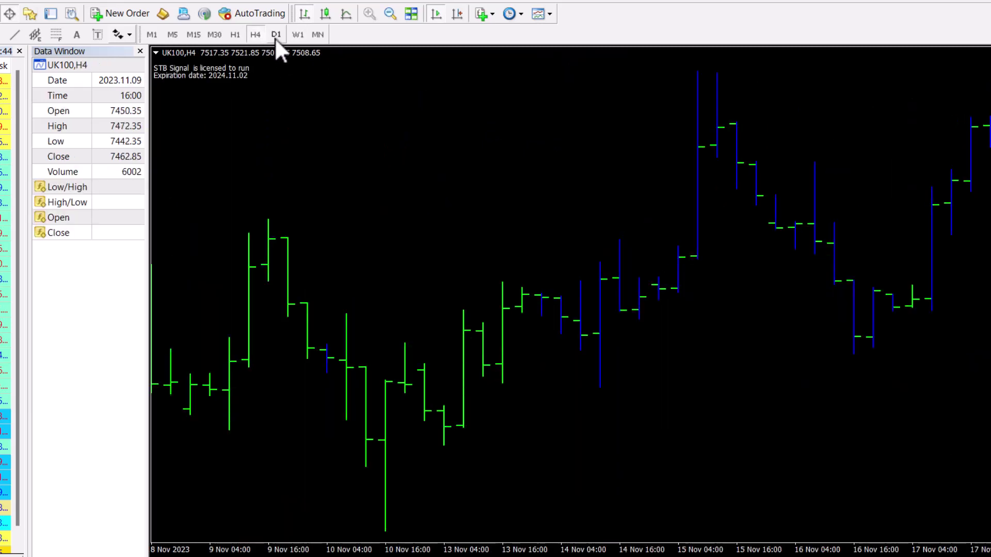
click(275, 36)
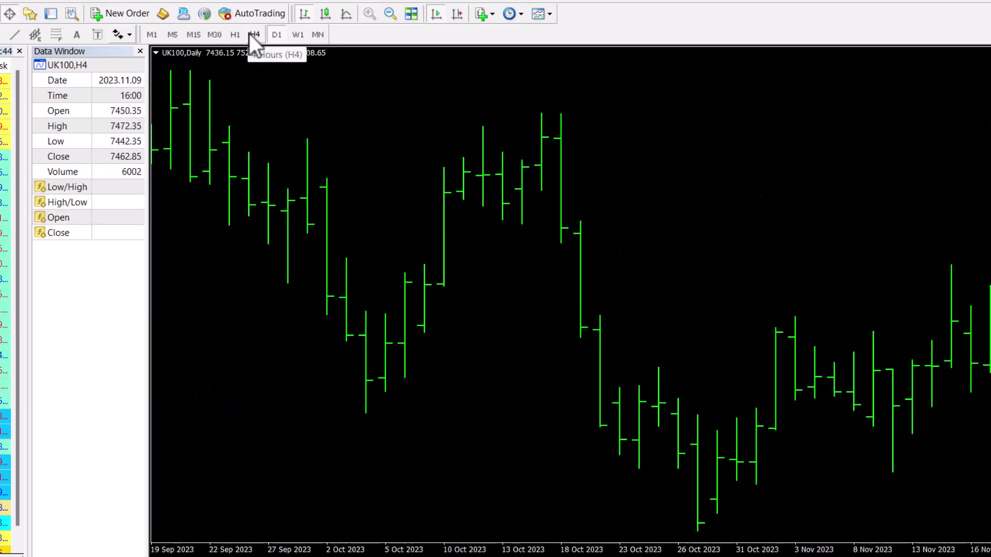
click(252, 33)
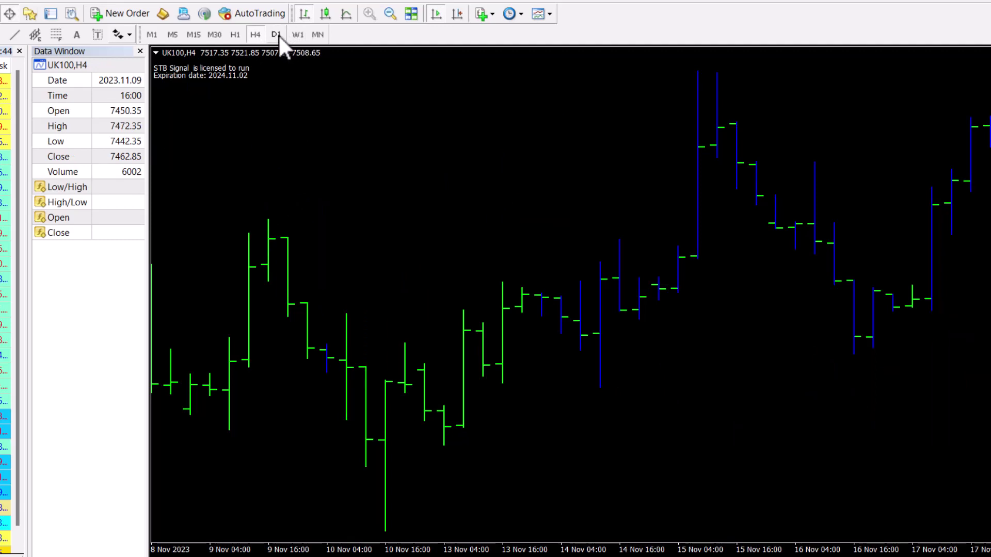
click(274, 35)
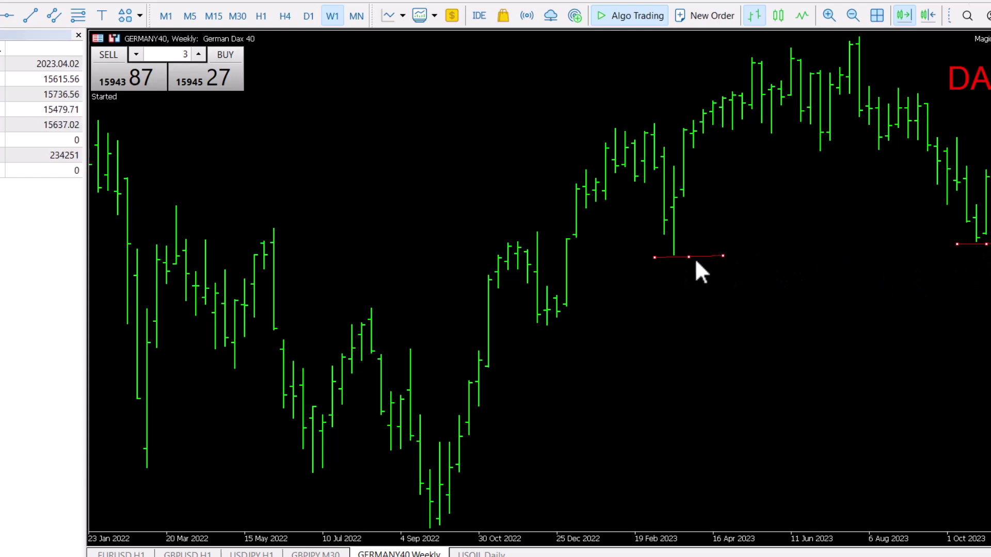
Extend the March 2023 low line to October on the weekly DAX chart and draw a horizontal line at the late-August high on the daily chart
drag(723, 255, 986, 255)
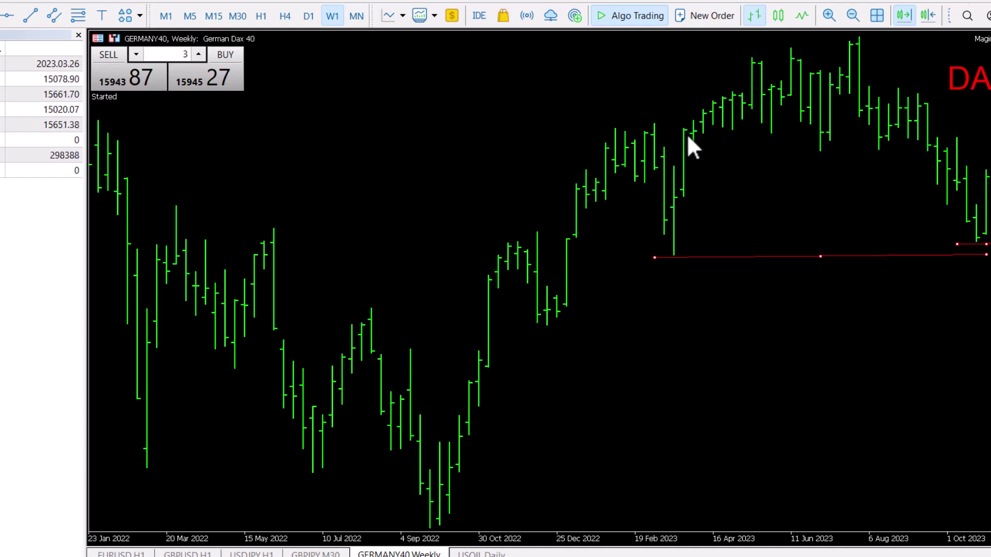
click(308, 16)
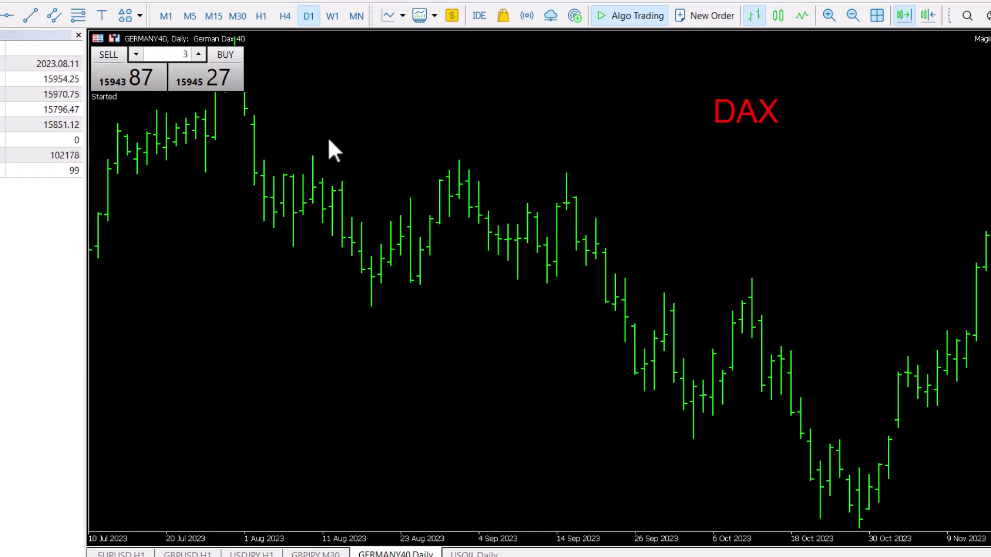
click(8, 16)
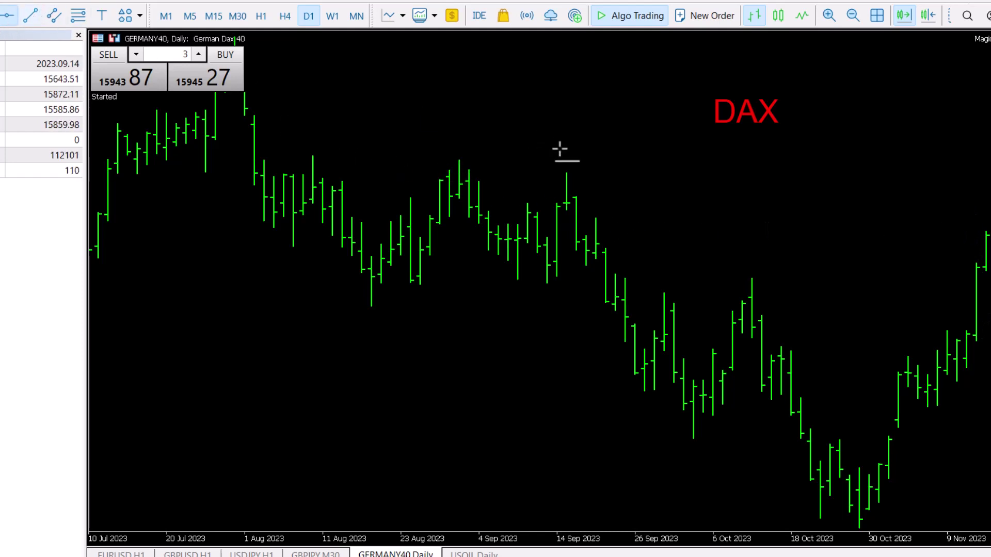
click(459, 161)
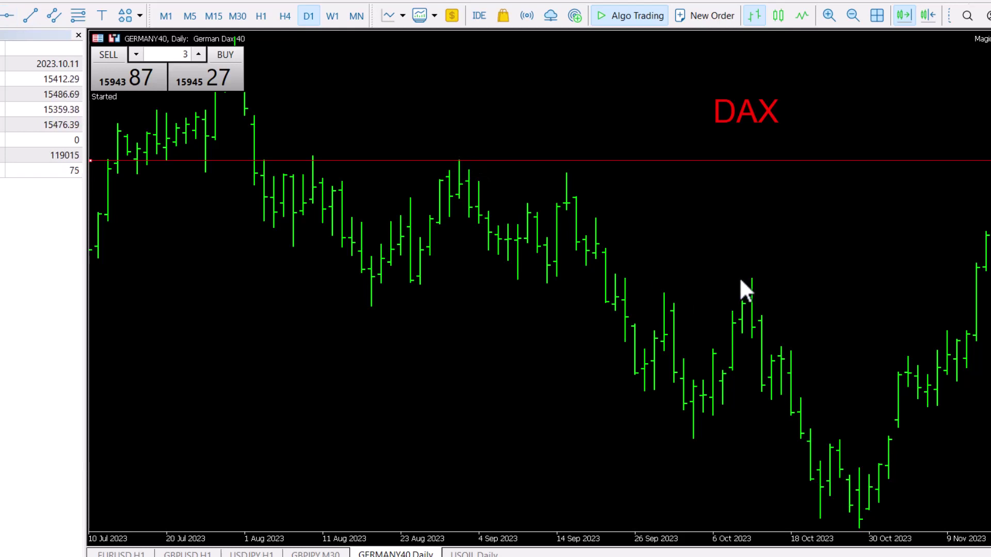
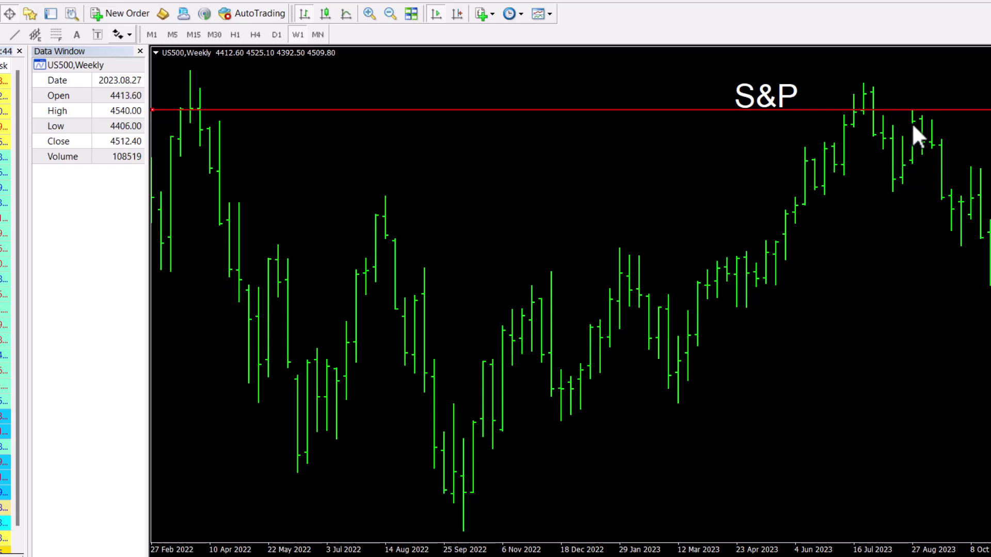
Draw a short horizontal trendline along the mid-November 2023 highs on the daily S&P (US500) chart
mouse_move(912, 125)
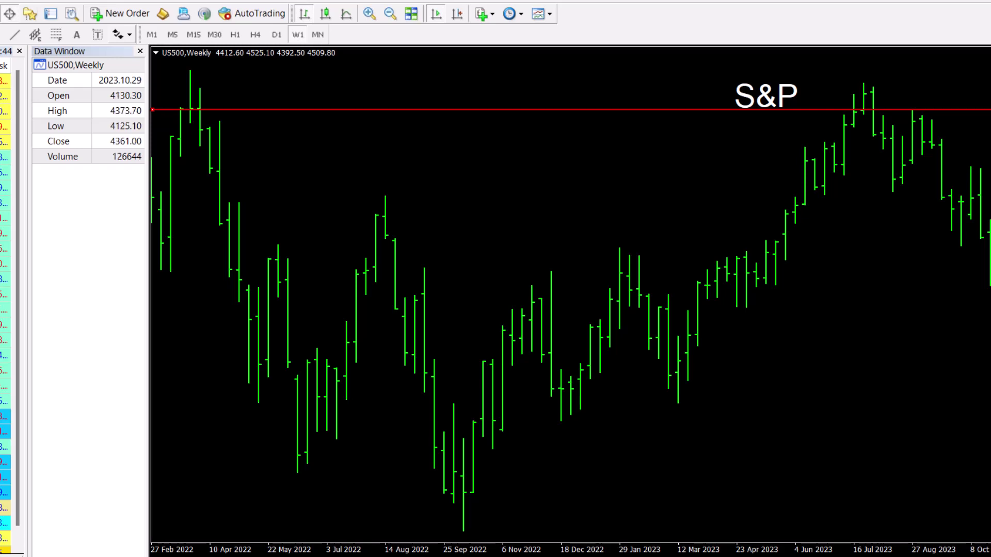
click(277, 32)
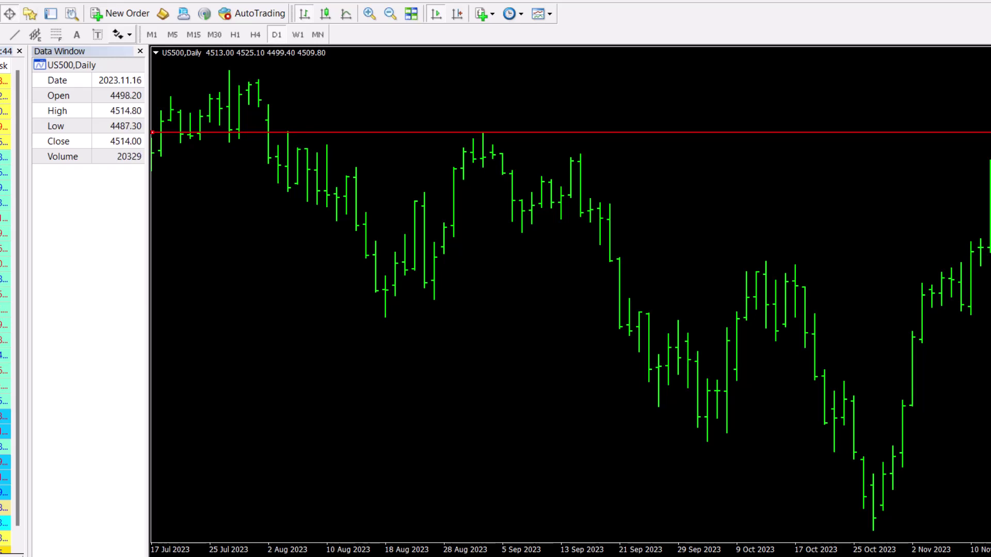
click(369, 14)
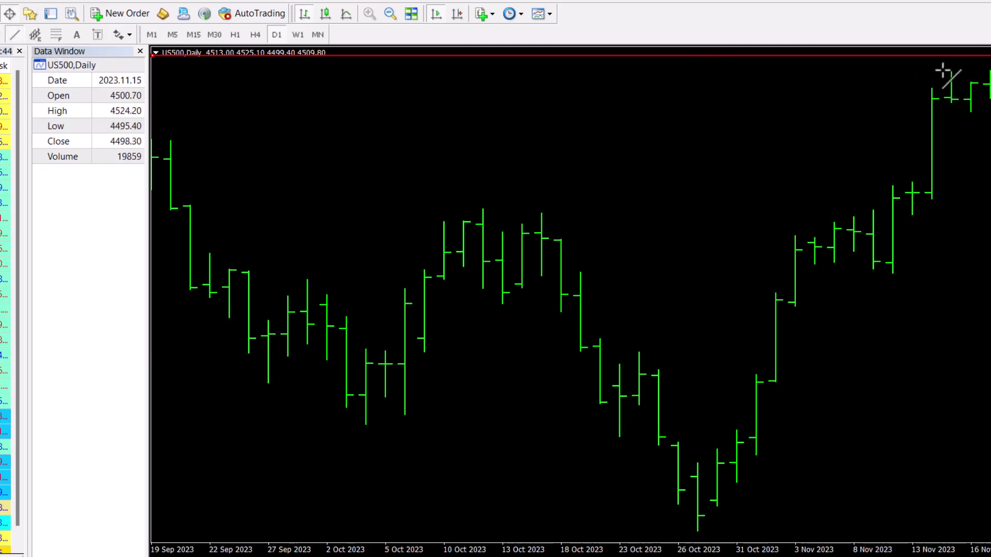
drag(932, 69, 989, 69)
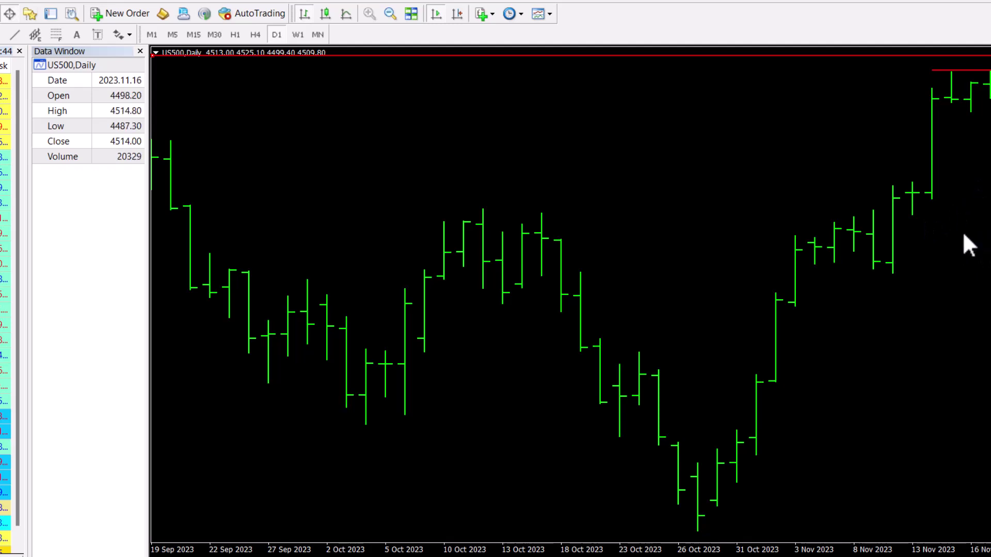
Inspect the late-August 2023 high against the horizontal resistance line on the weekly S&P chart
click(293, 36)
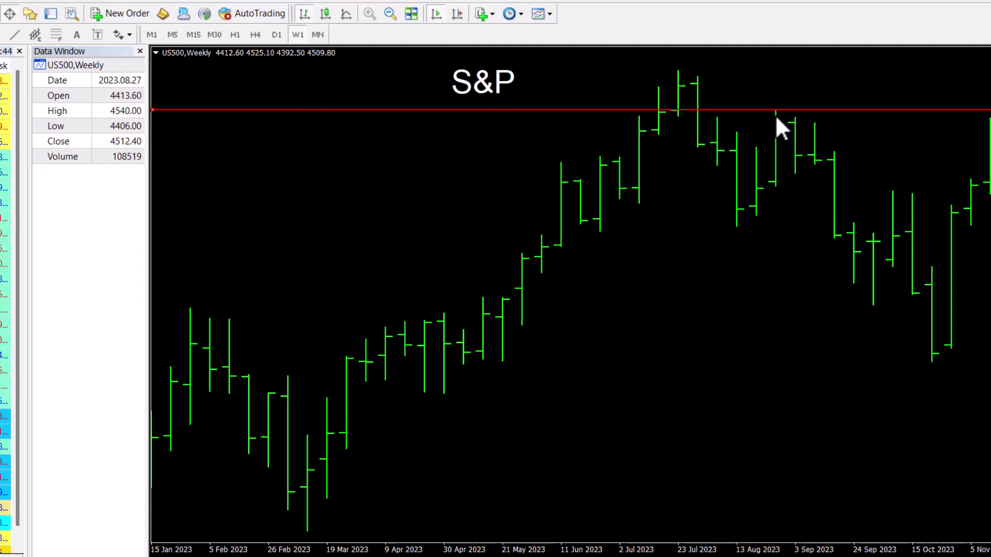
mouse_move(780, 122)
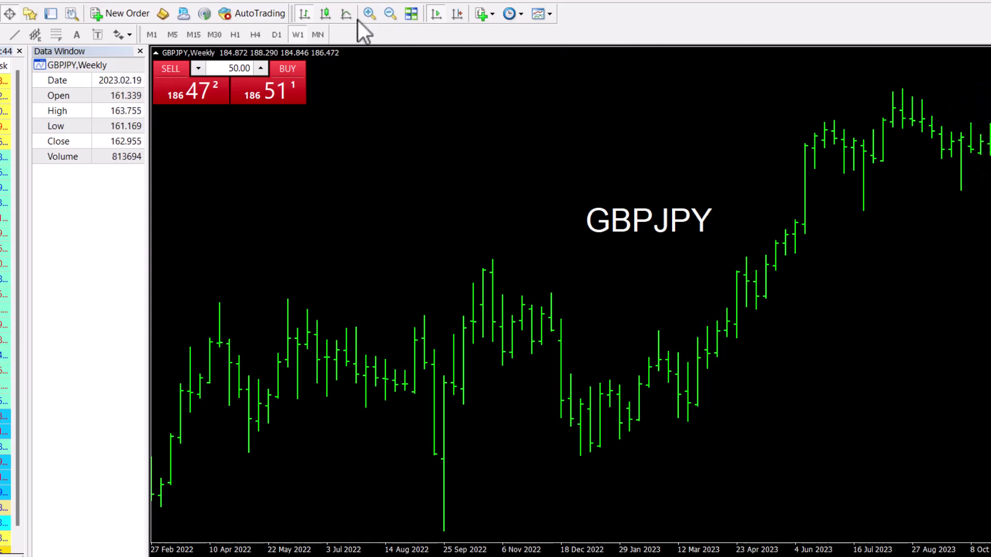
Compare GBPJPY price action on the daily, weekly, one-hour and four-hour charts
click(277, 35)
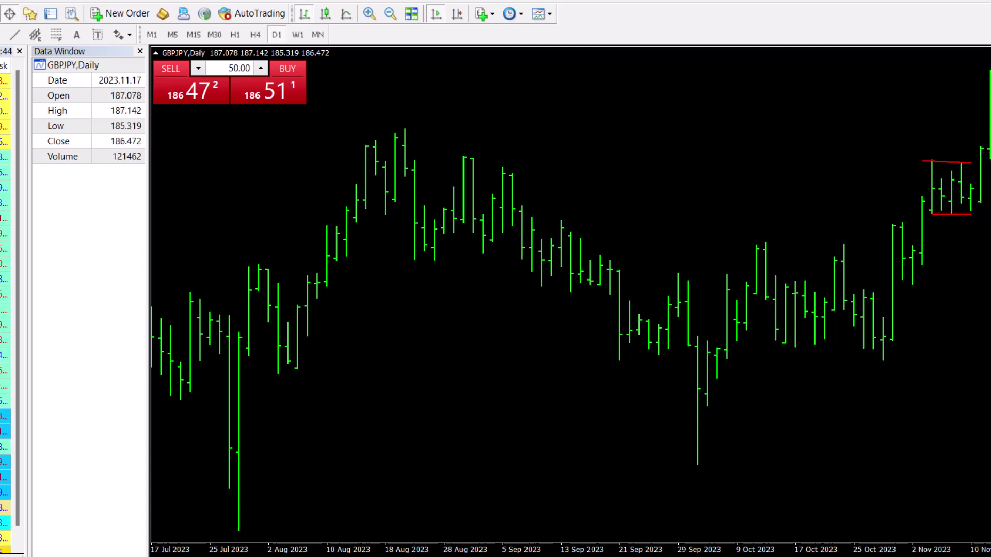
mouse_move(980, 149)
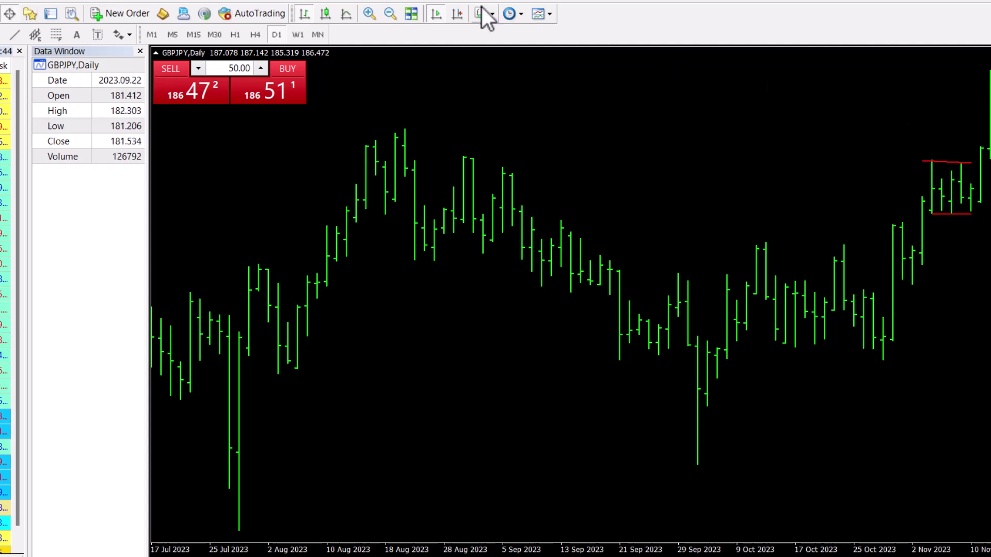
click(296, 34)
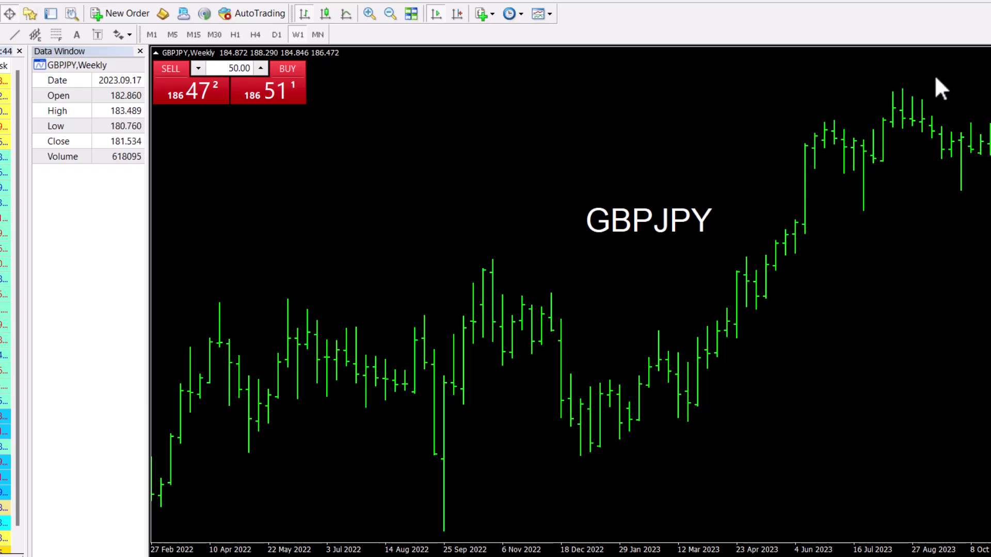
click(282, 33)
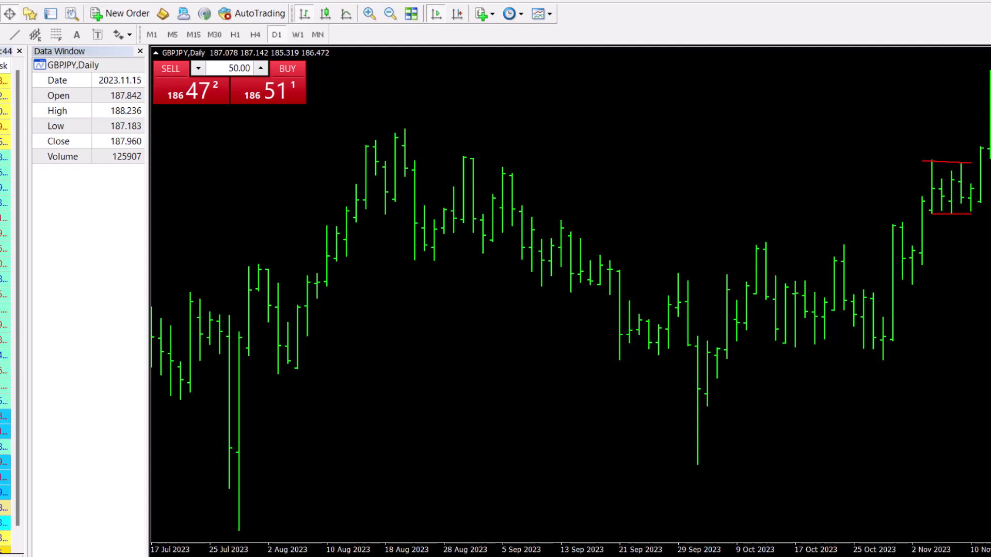
key(ctrl+F6)
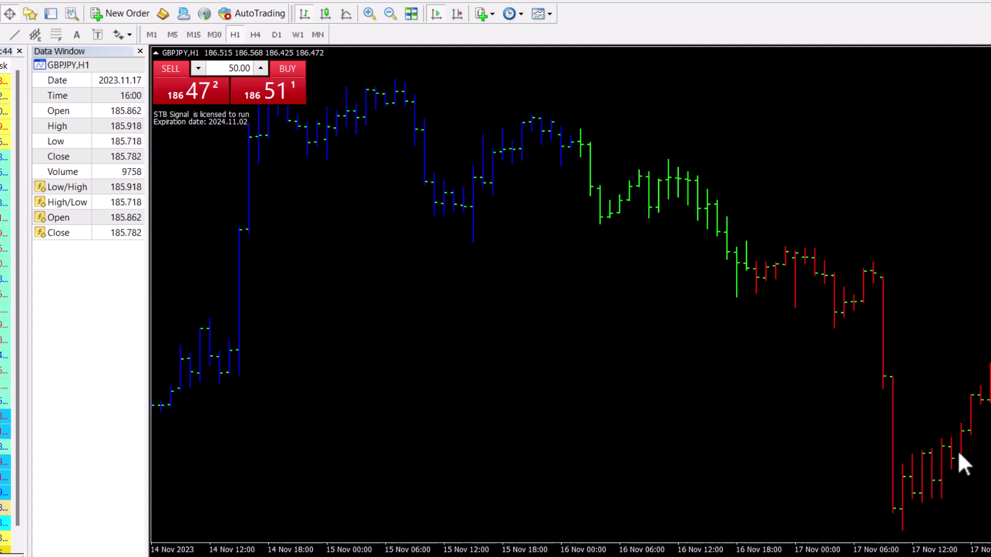
click(256, 35)
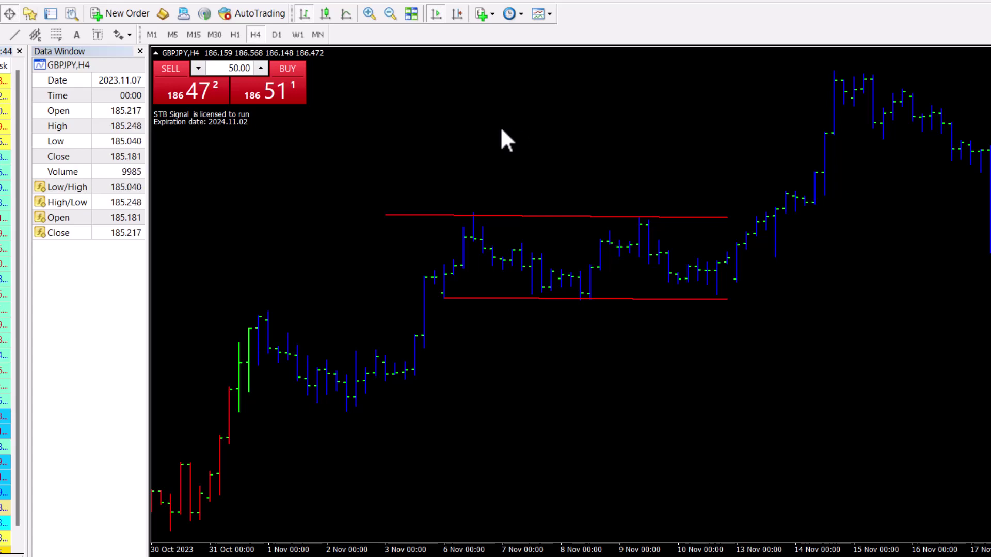
Draw horizontal lines at the July 2023 high and late-May low on the weekly EURUSD chart, moving the lower line to the early-October low
key(ctrl+Tab)
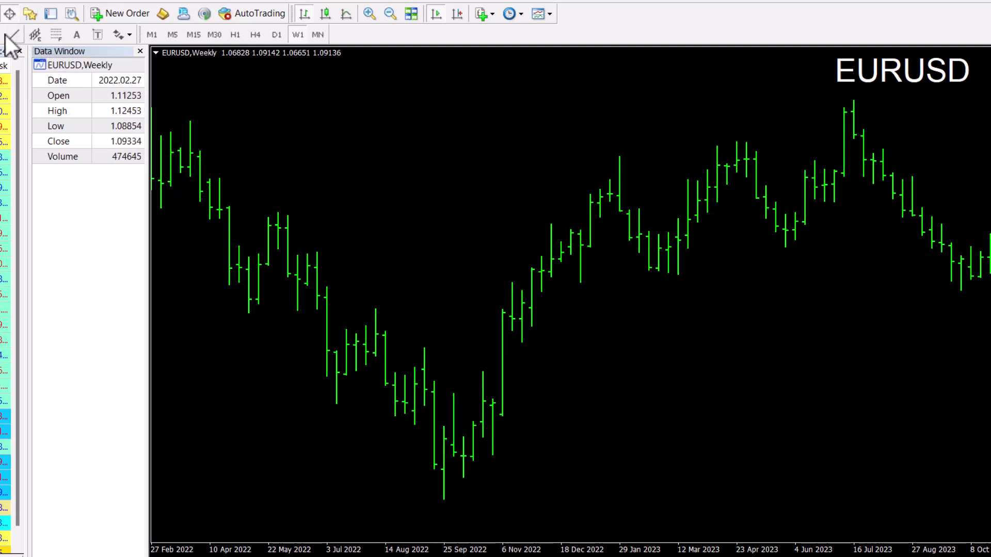
click(784, 247)
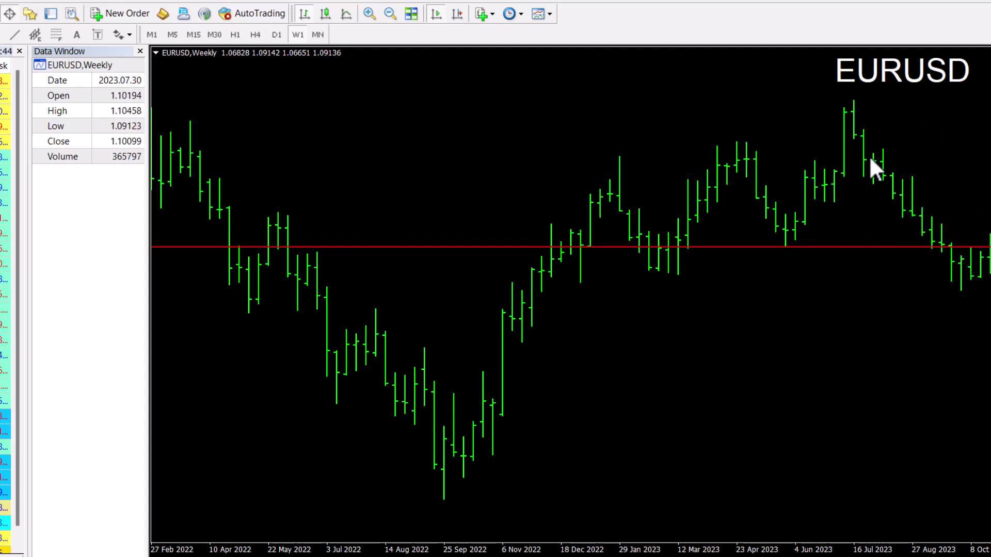
mouse_move(889, 178)
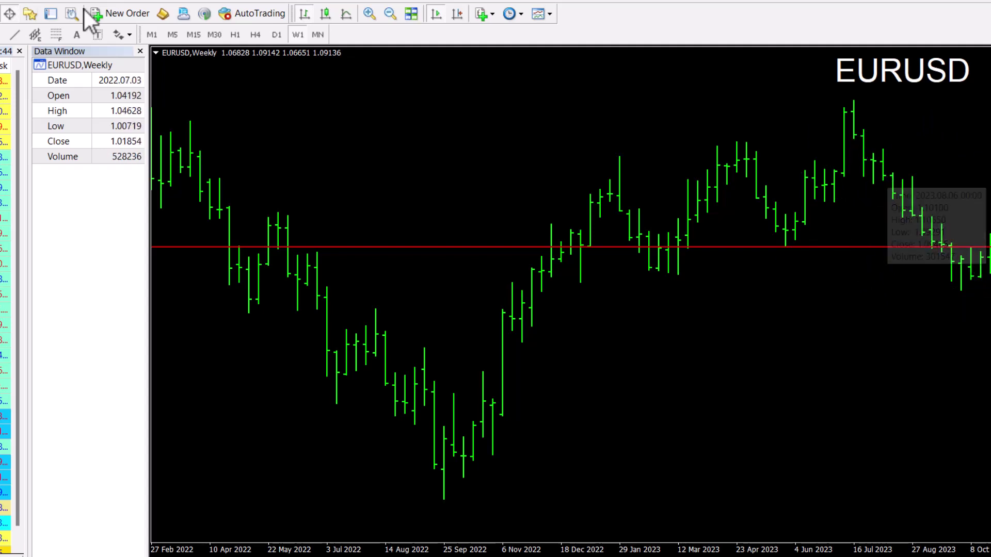
click(858, 100)
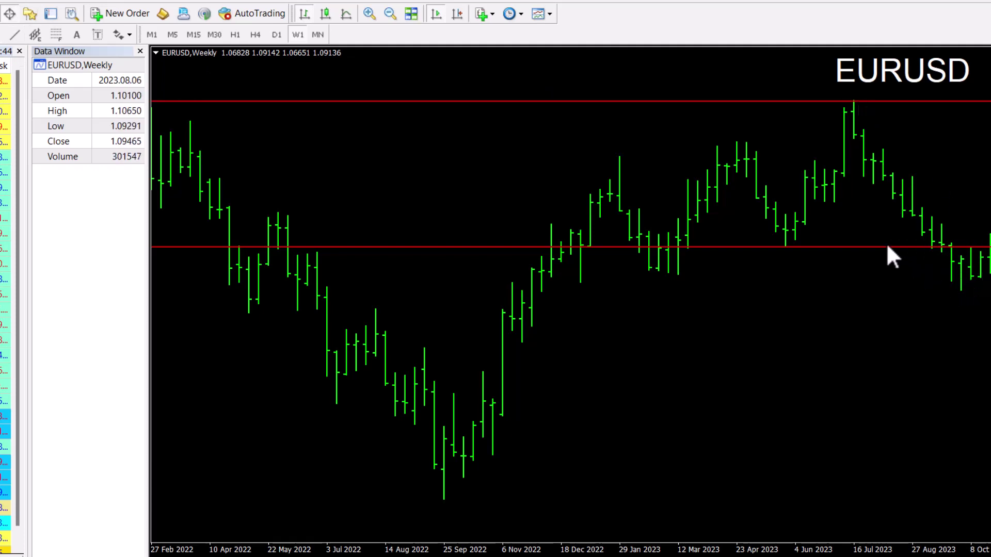
drag(887, 247, 904, 291)
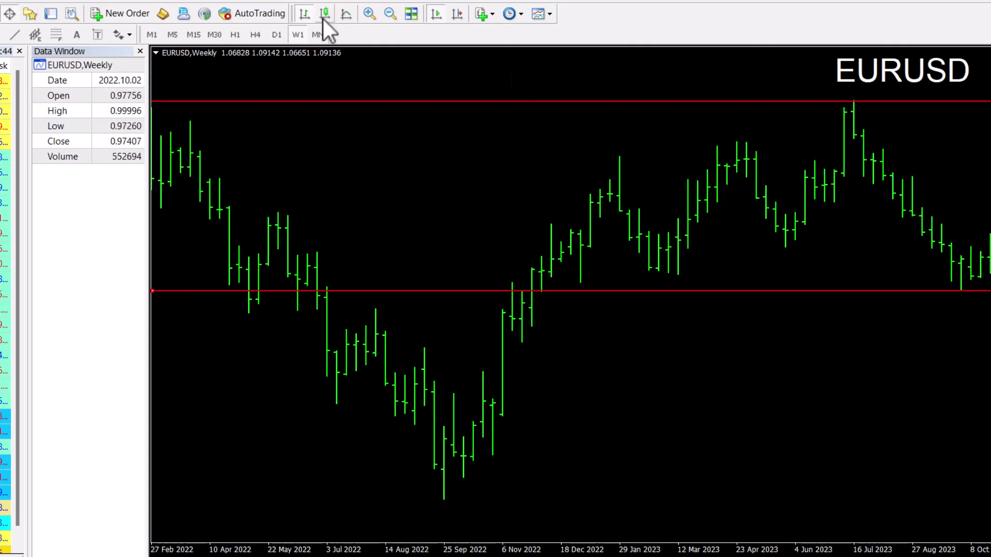
Draw a near-horizontal trendline just above the early-November 2023 highs on the daily EURUSD chart
click(277, 35)
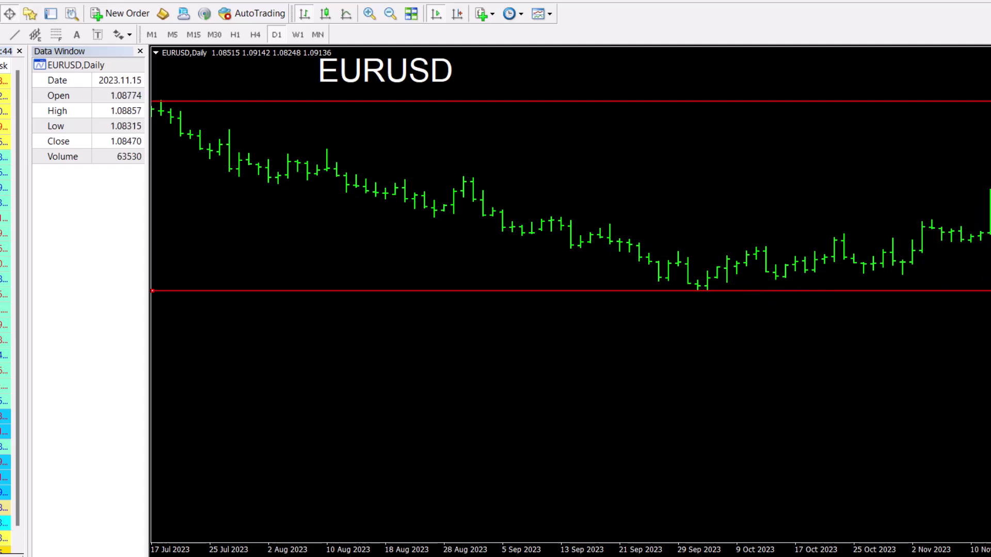
mouse_move(987, 201)
drag(951, 207, 940, 209)
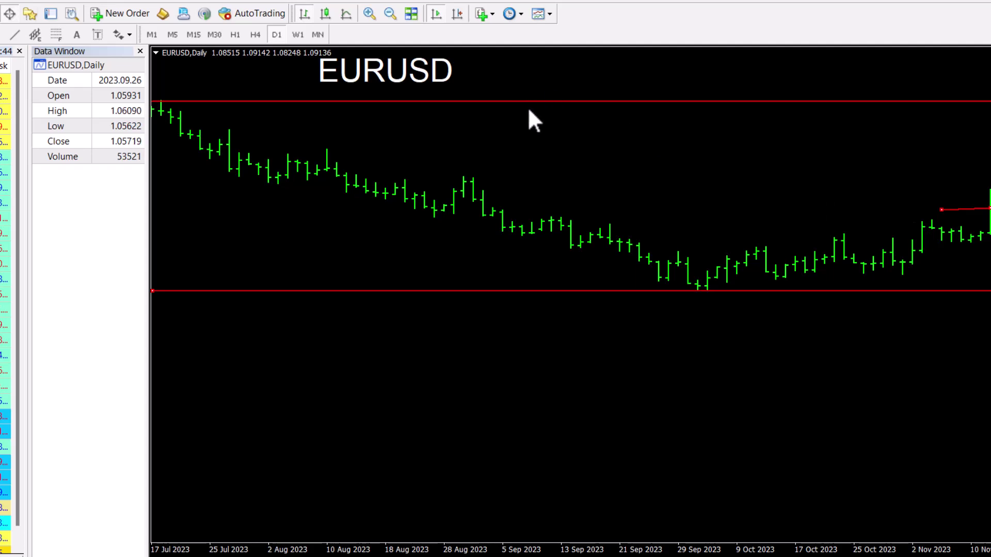
Compare EURUSD's position between the two horizontal lines on the weekly and daily charts
click(292, 35)
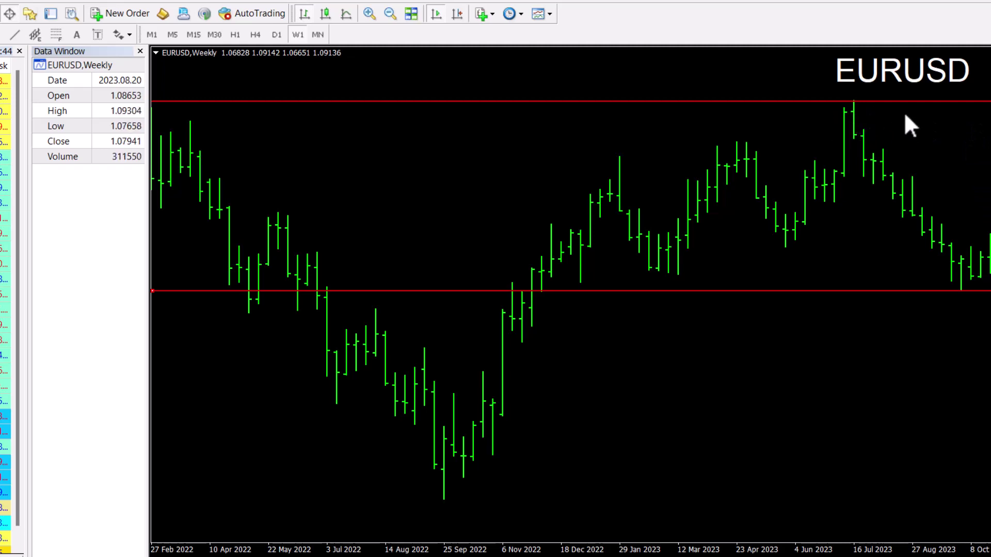
click(275, 35)
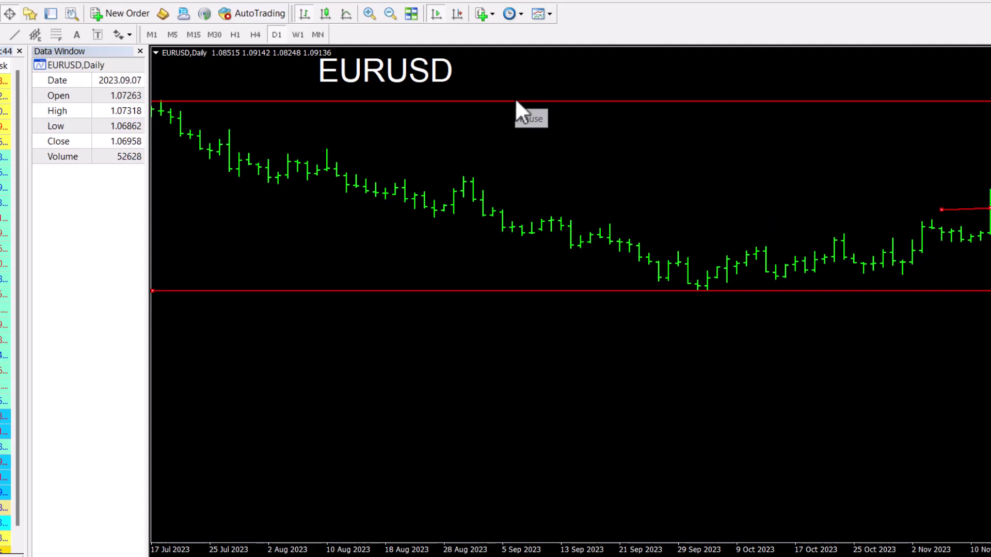
Switch to GBPUSD and examine its price action on the daily and weekly charts
key(ctrl+F6)
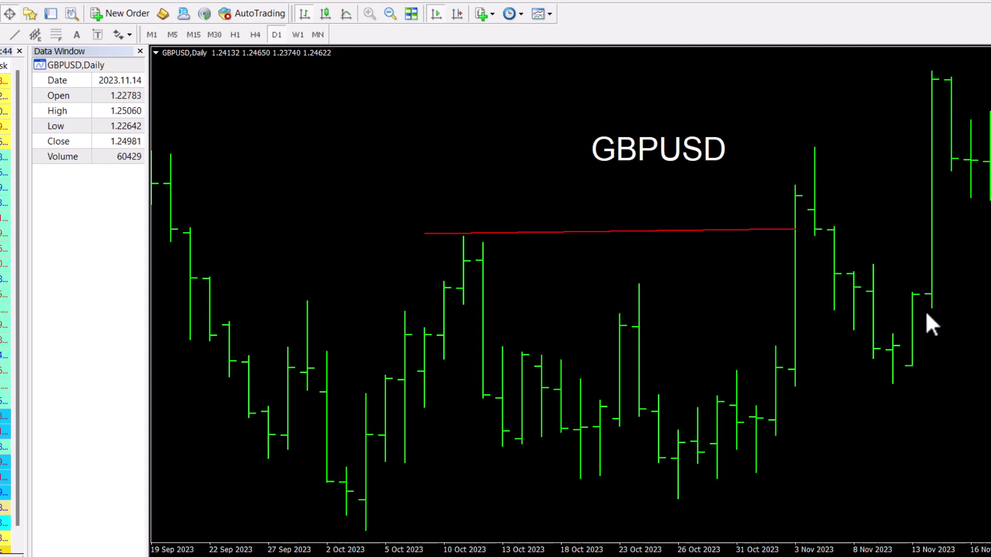
click(297, 35)
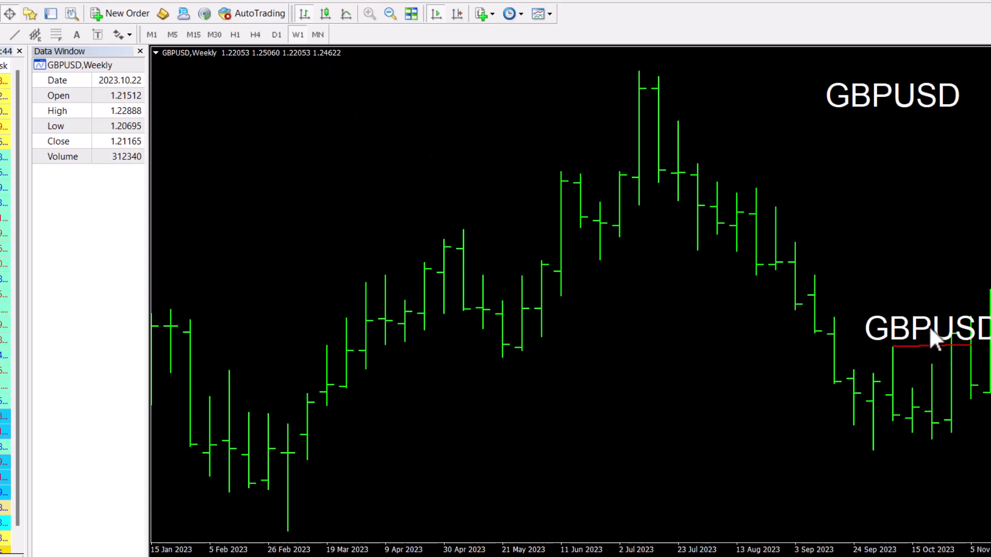
Move the GBPUSD text label off the October 2023 bars into the empty area below the July–August bars and inspect the early-November weekly bar
drag(931, 331, 679, 314)
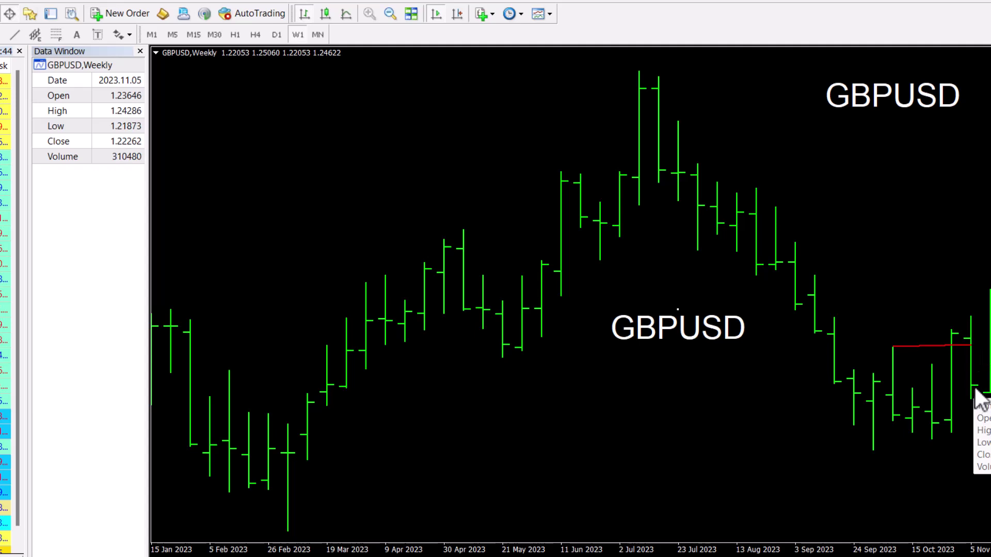
mouse_move(979, 396)
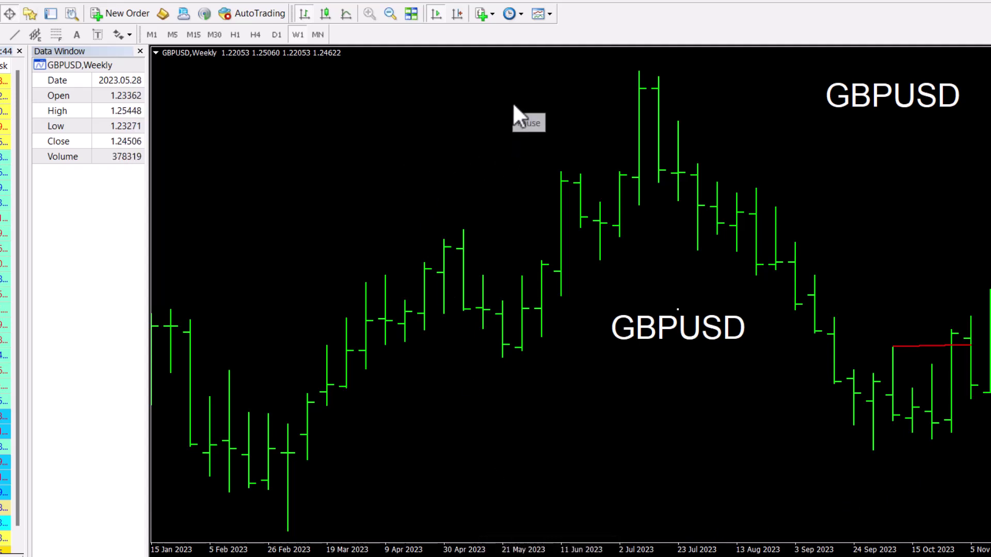
Switch to the XAUUSD gold chart and compare its price action against the horizontal lines on the weekly and daily timeframes
key(ctrl+Tab)
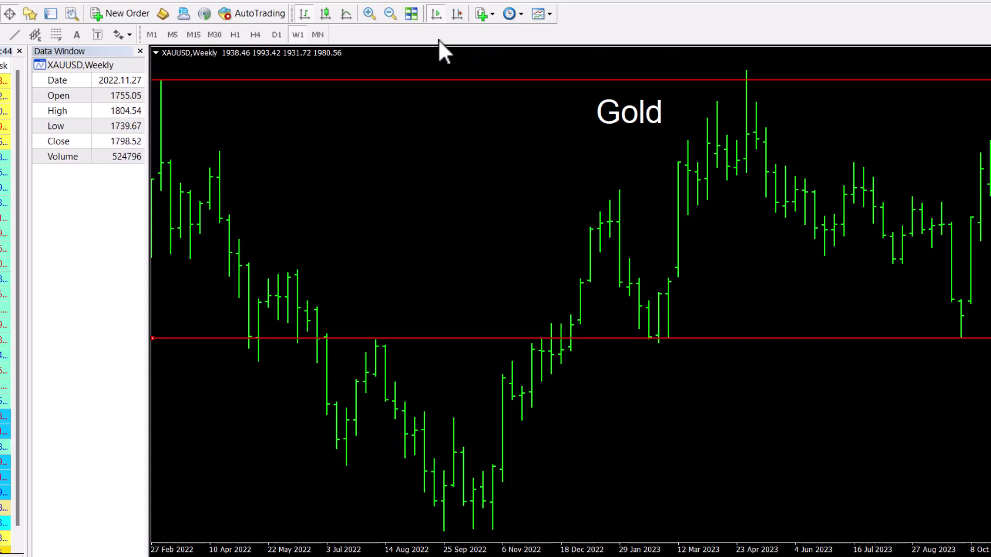
click(369, 13)
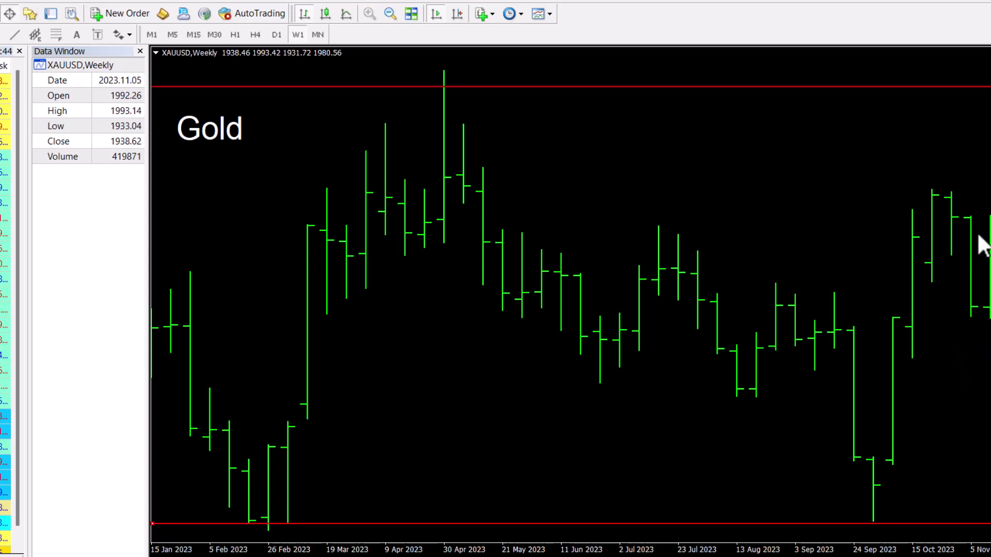
click(276, 35)
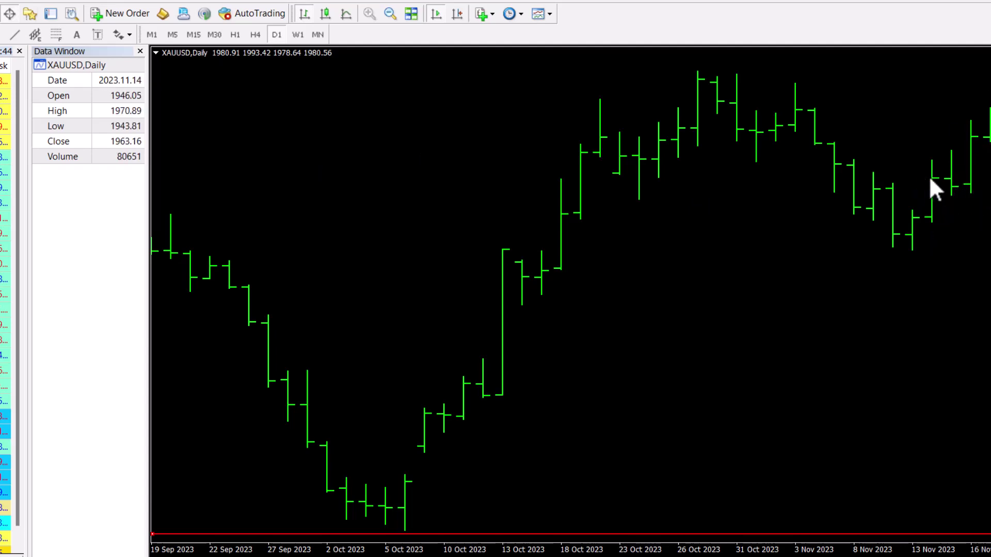
mouse_move(926, 177)
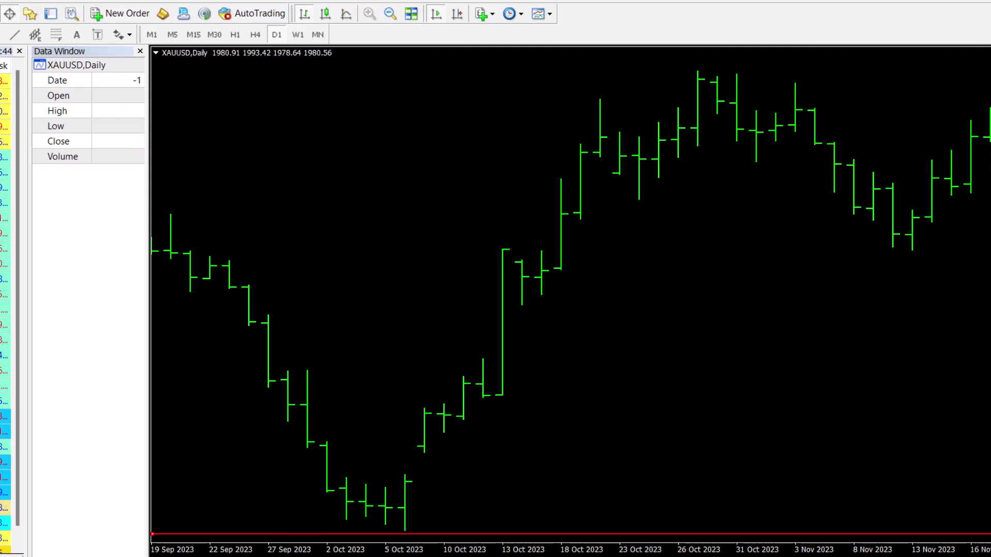
click(301, 39)
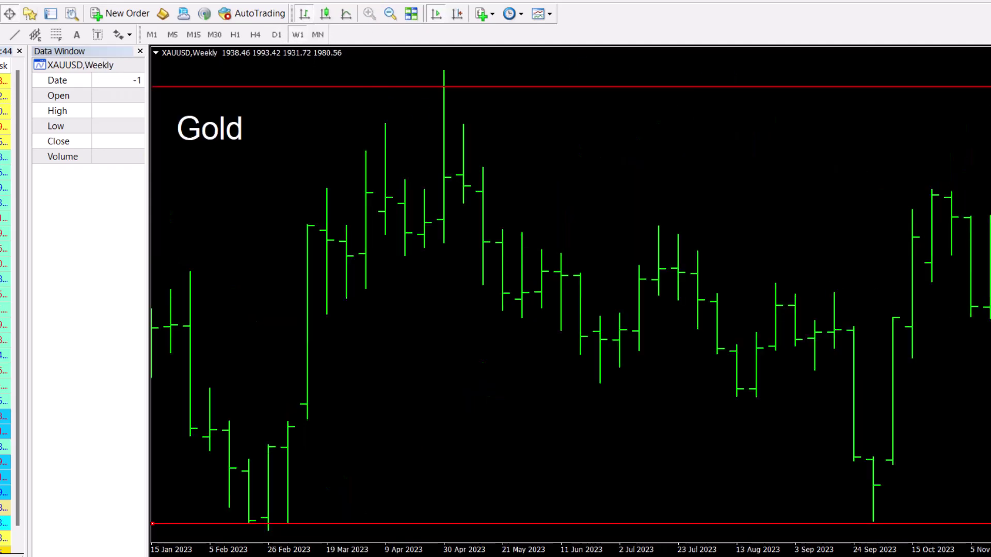
click(275, 35)
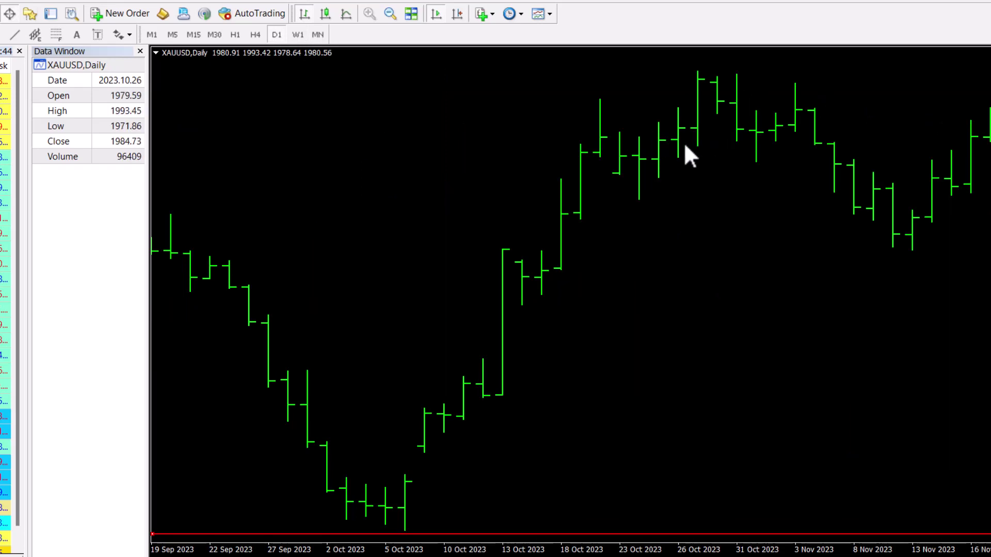
click(298, 35)
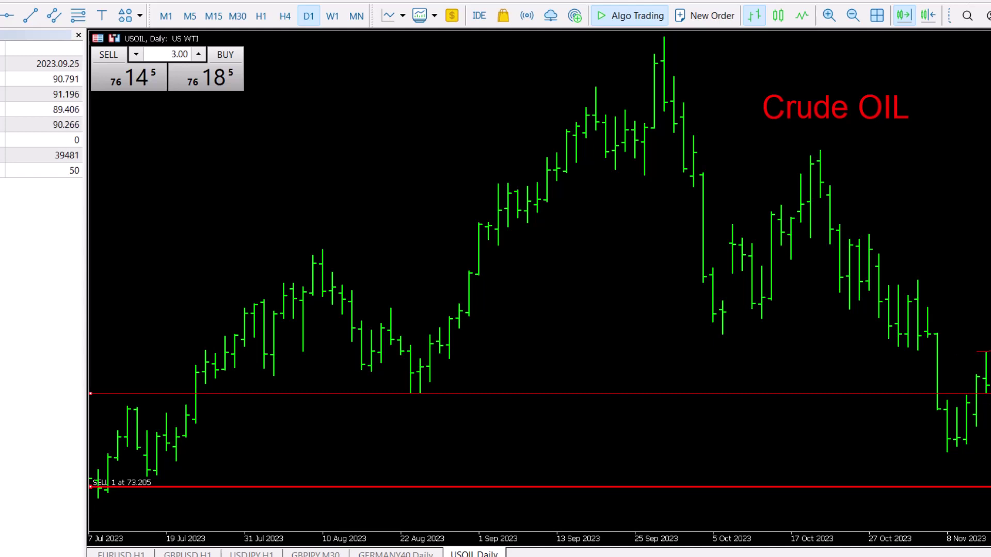
Compare USOIL crude oil's recent price action with the horizontal levels by alternating between the weekly and daily charts
click(334, 17)
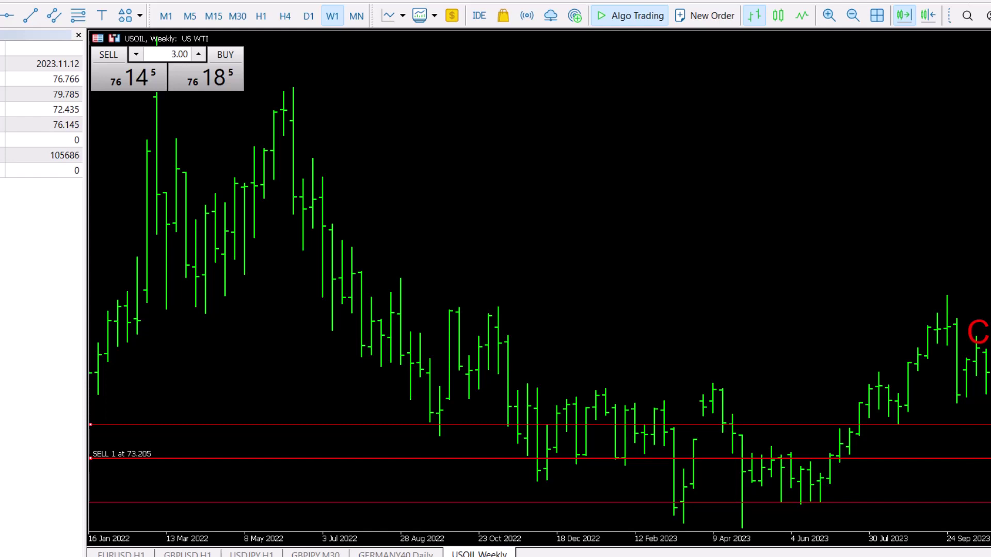
click(310, 19)
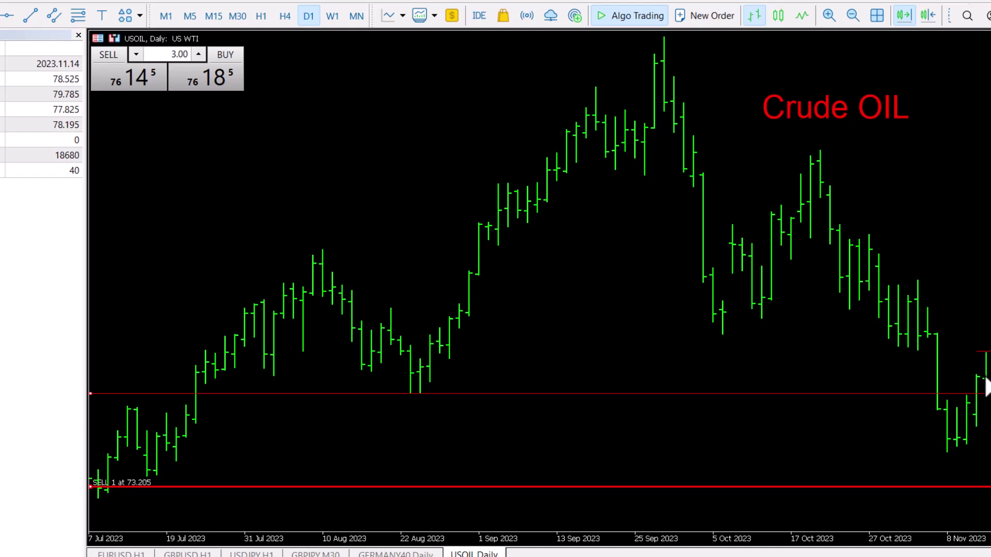
click(334, 14)
click(310, 15)
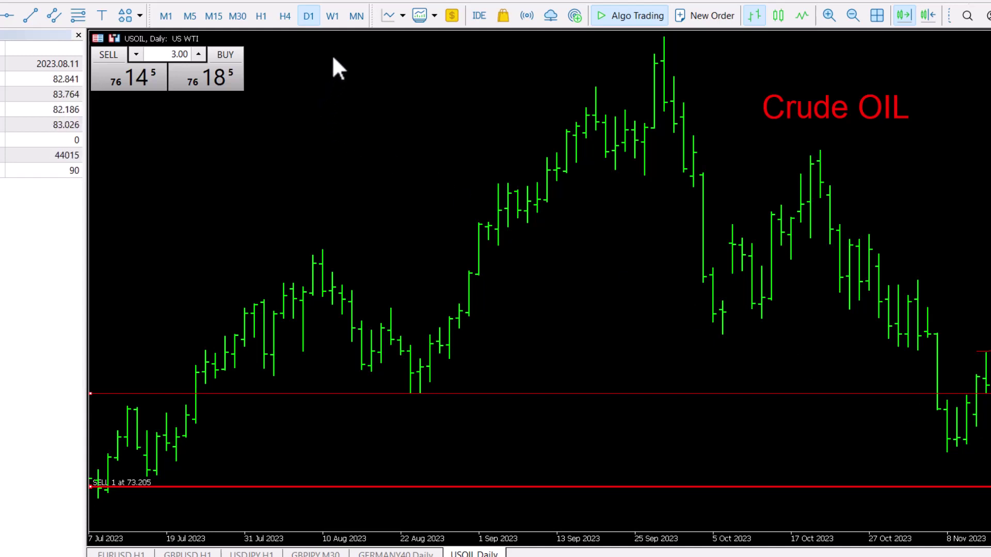
click(331, 15)
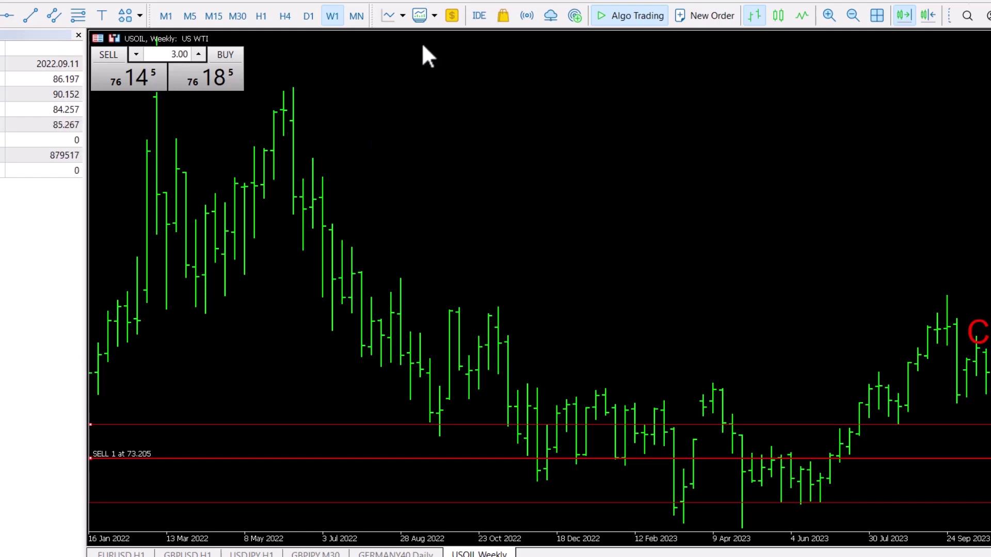
click(308, 15)
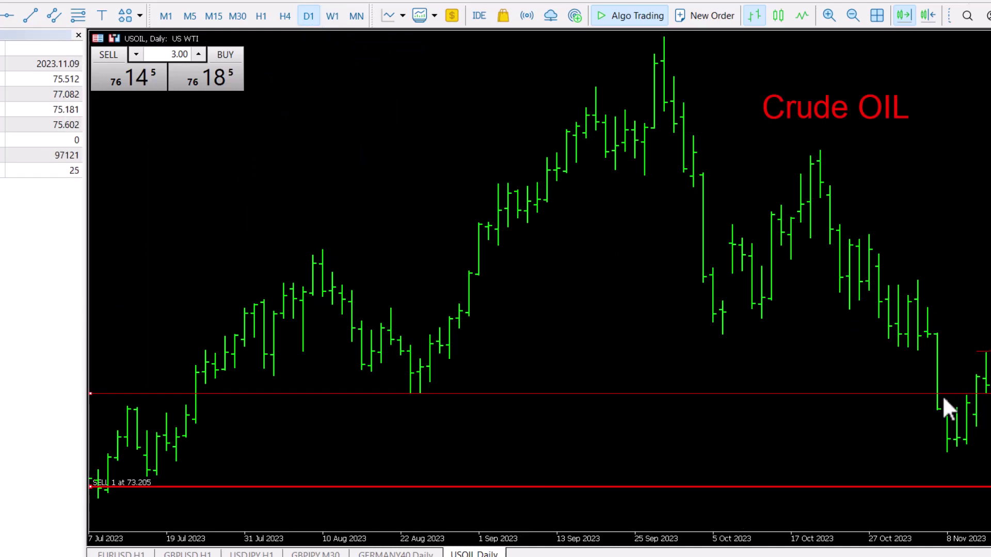
click(332, 14)
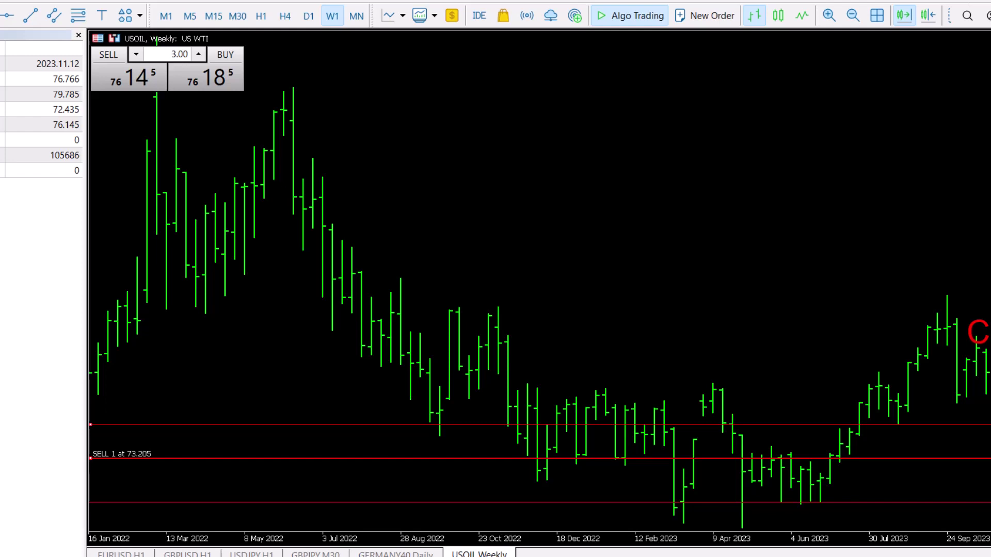
click(308, 16)
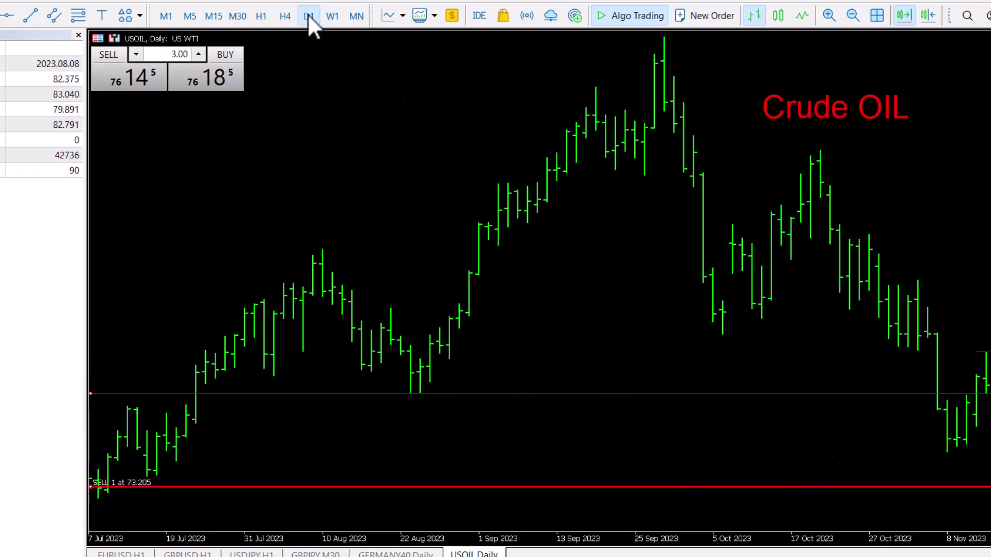